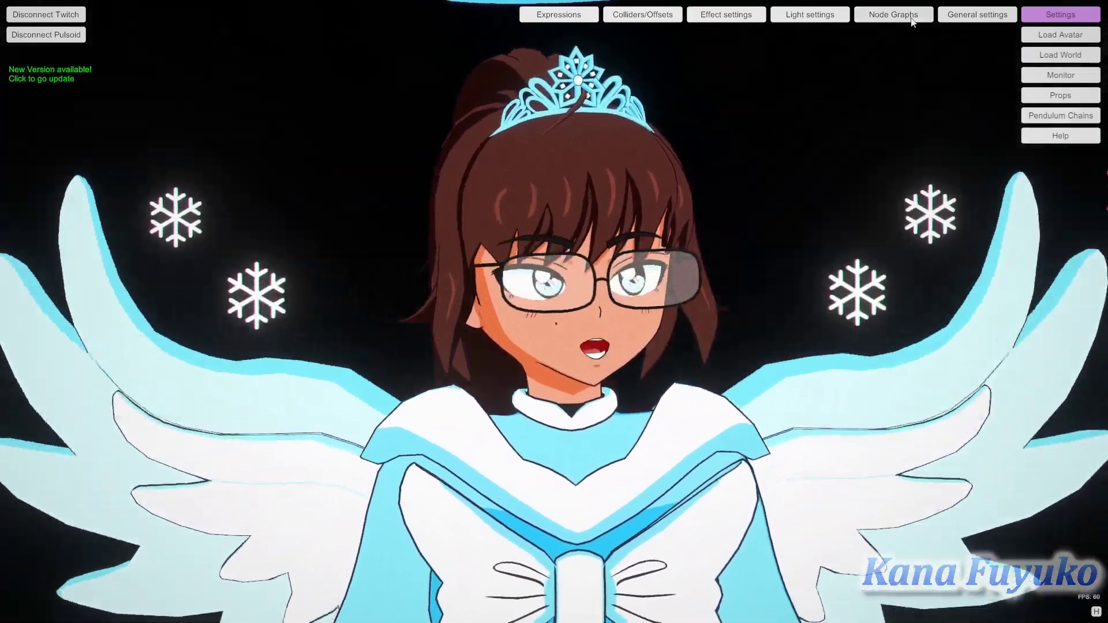
Open the Node Graphs editor and add a new, empty graph tab
left_click(911, 17)
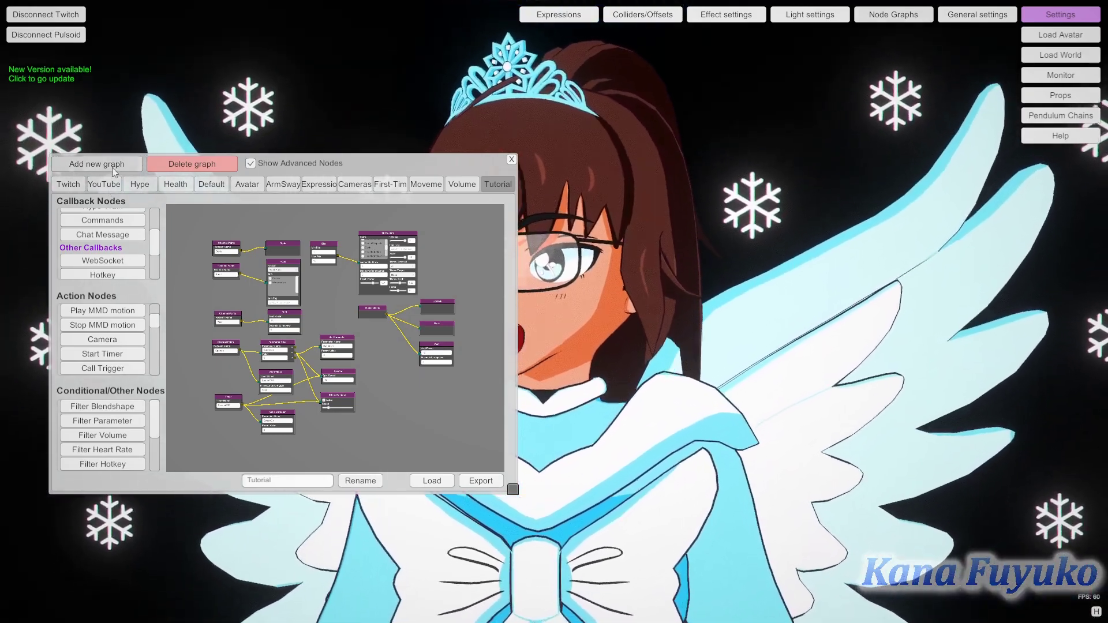
left_click(97, 164)
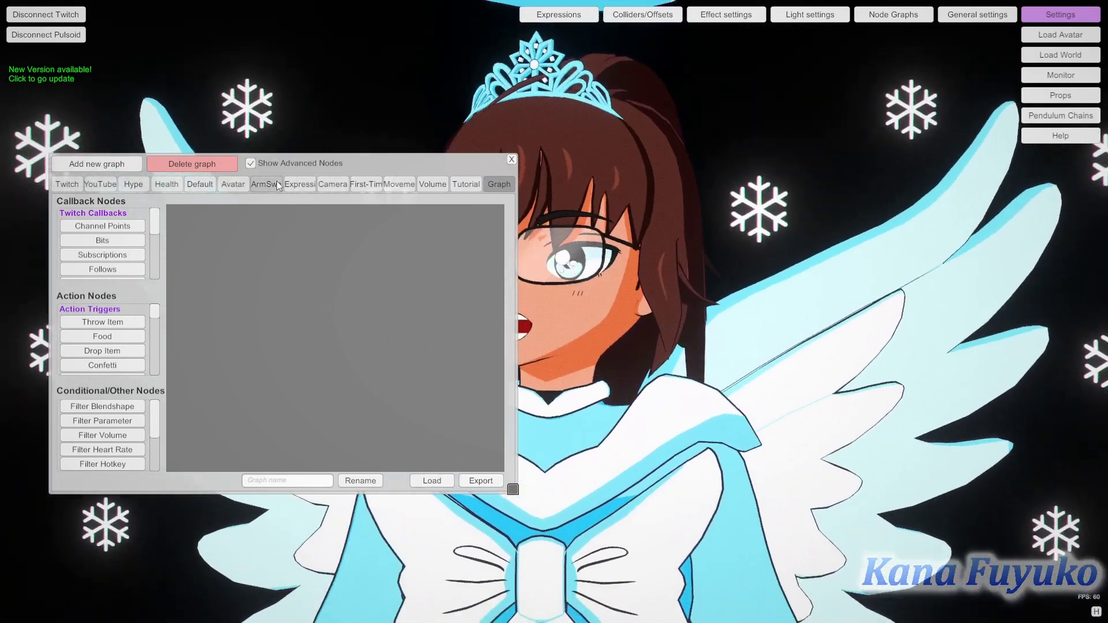
Switch to the ArmSway graph and zoom and pan around its nodes
left_click(266, 185)
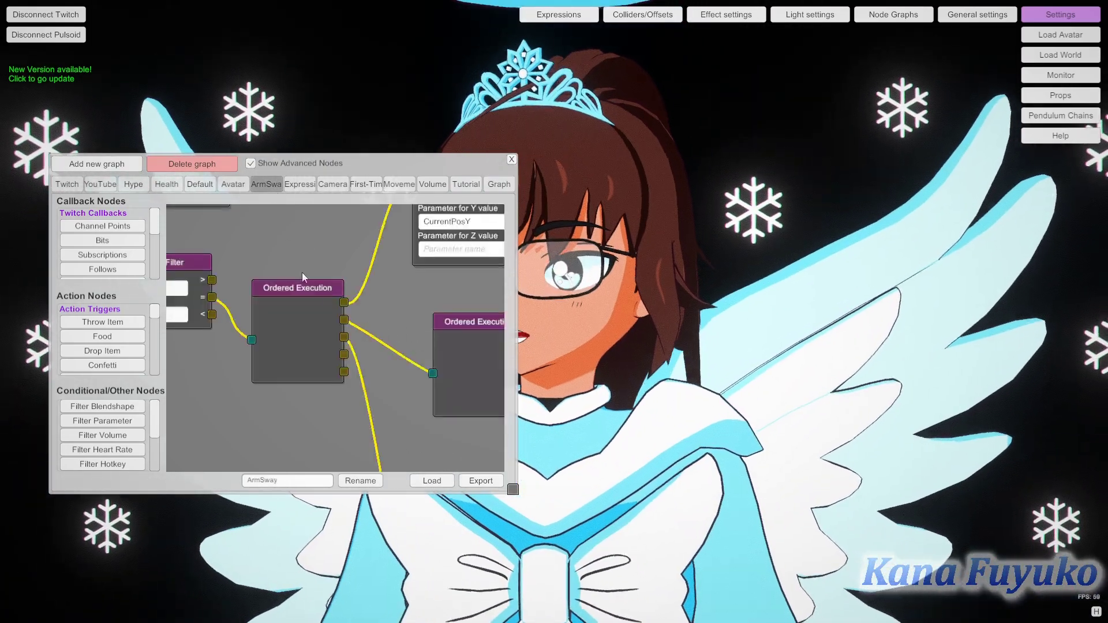
scroll(315, 393, "down", 5)
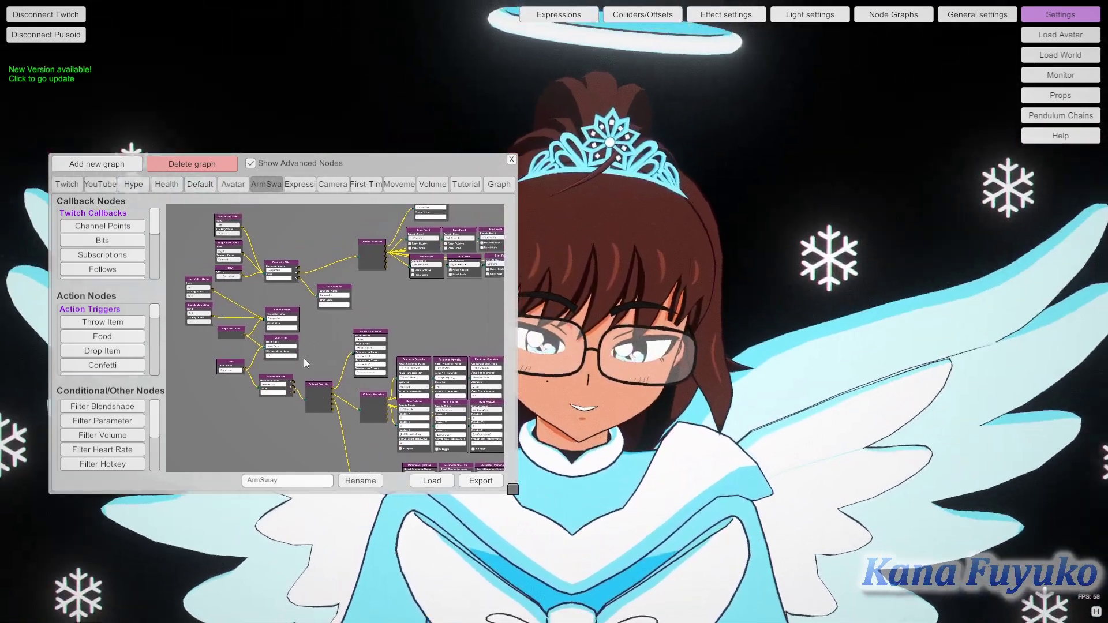
scroll(309, 421, "up", 5)
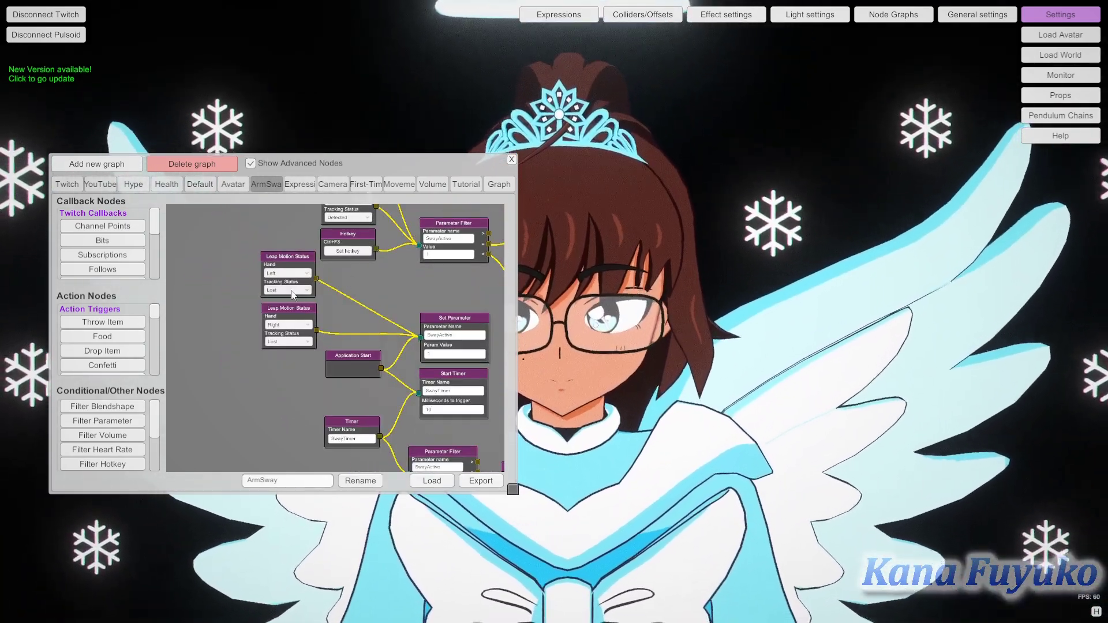
scroll(308, 310, "down", 5)
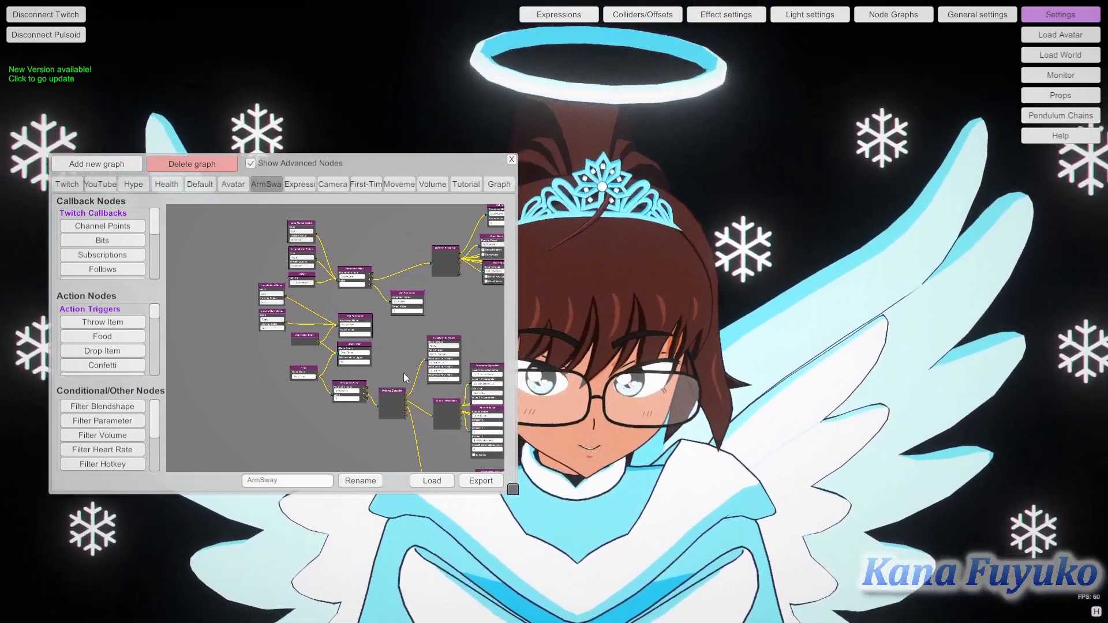
left_click_drag(408, 382, 338, 329)
left_click_drag(447, 322, 359, 292)
left_click_drag(389, 333, 387, 258)
scroll(322, 421, "up", 4)
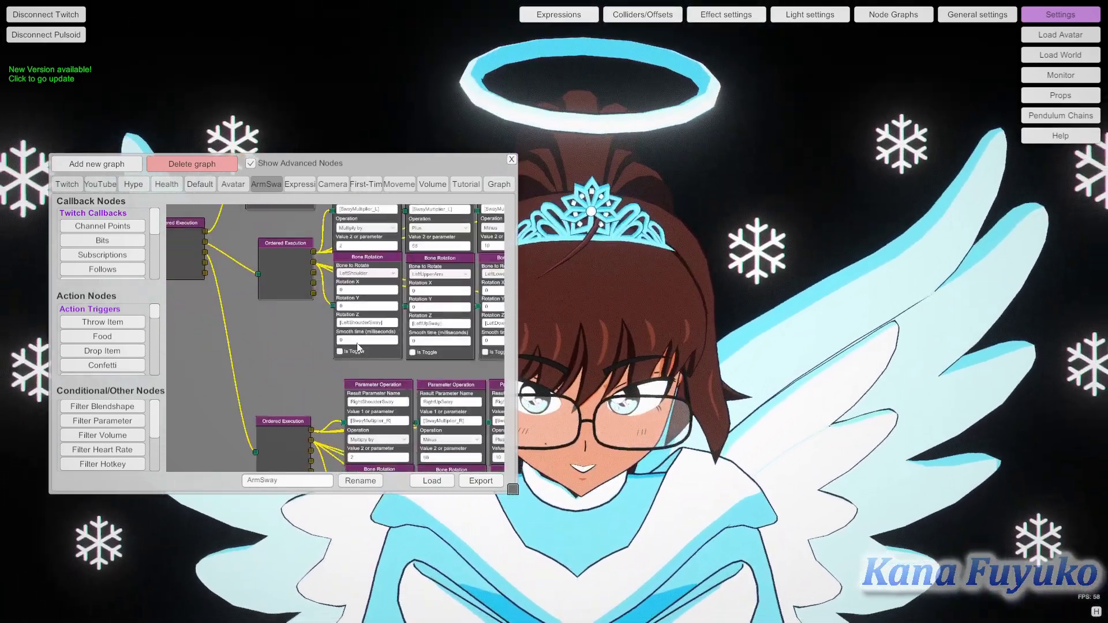
Pan along the left-arm Parameter Operation and Bone Rotation nodes, then back to the Leap Motion, Hotkey and Parameter Filter inputs
left_click_drag(254, 392, 98, 450)
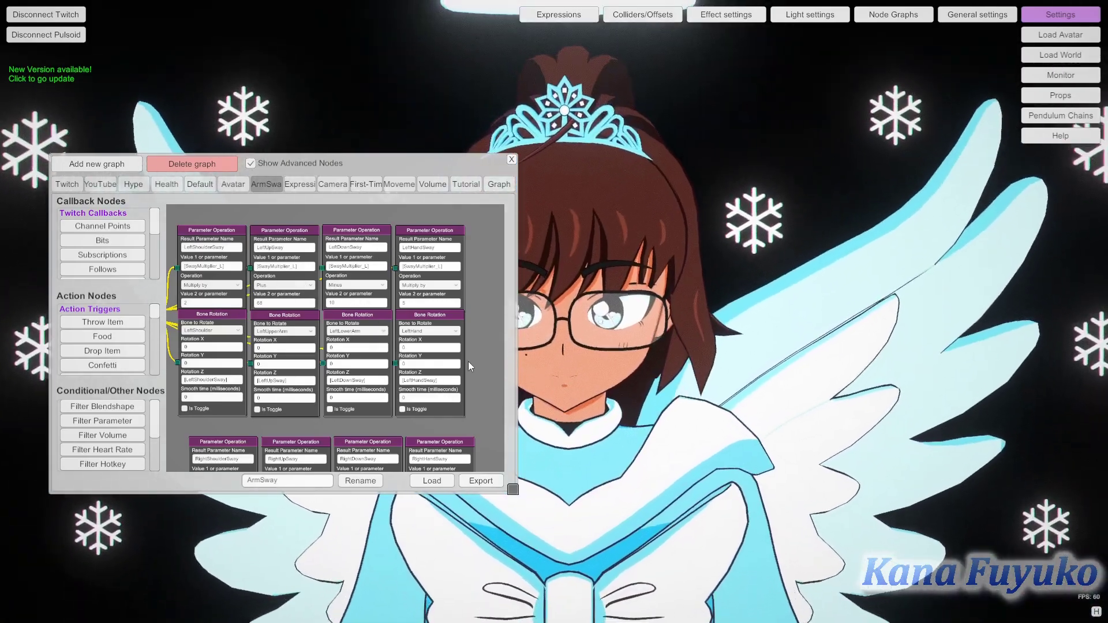
left_click_drag(469, 366, 317, 312)
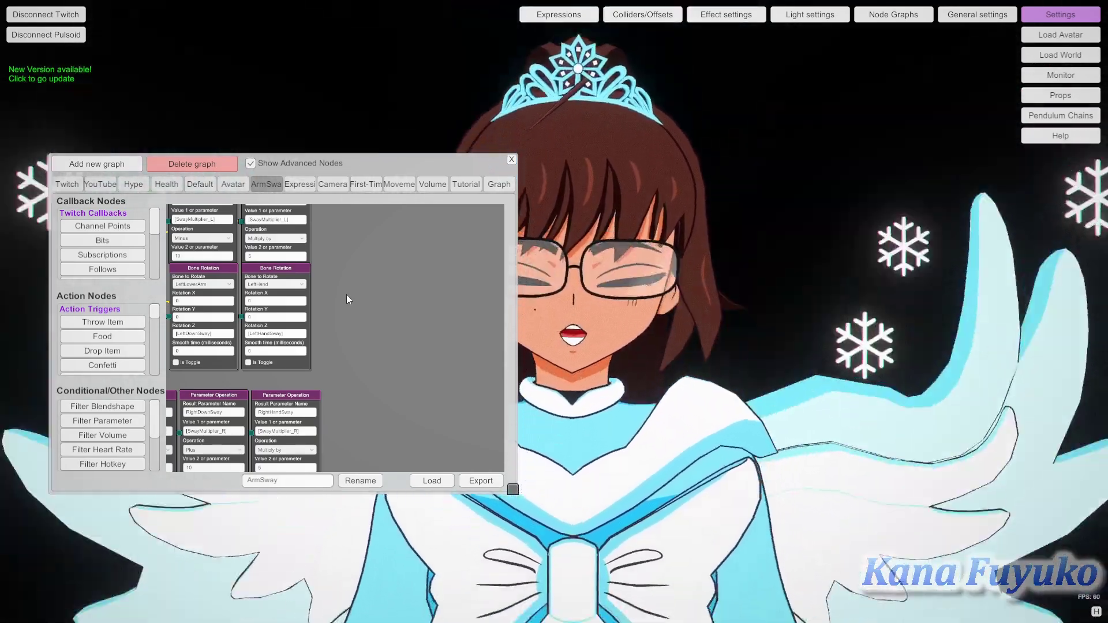
left_click_drag(346, 295, 428, 365)
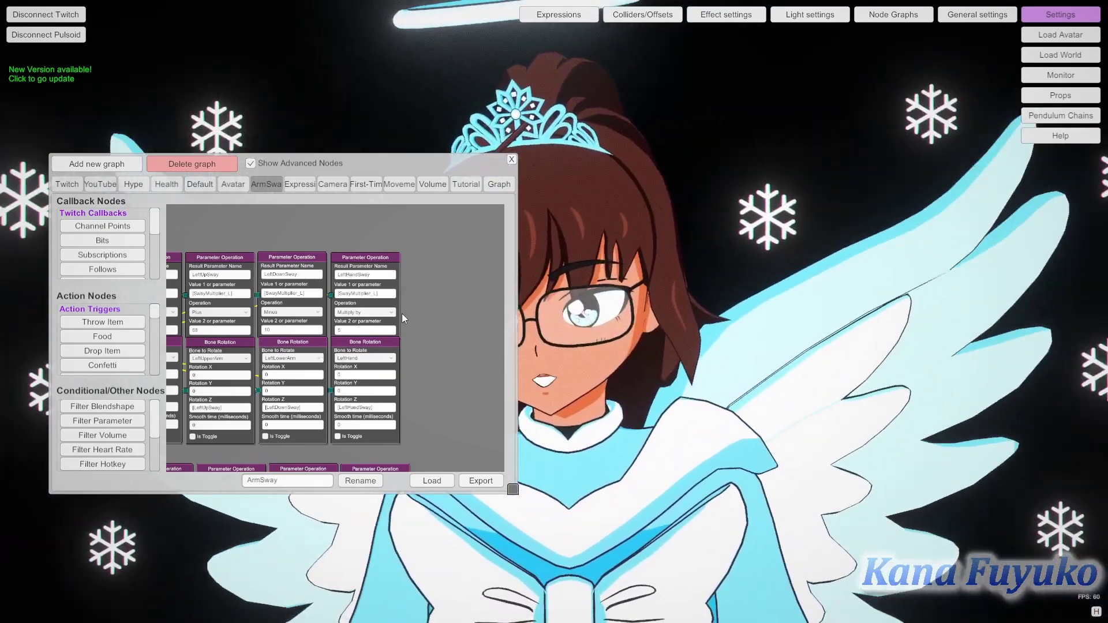
left_click_drag(402, 313, 451, 276)
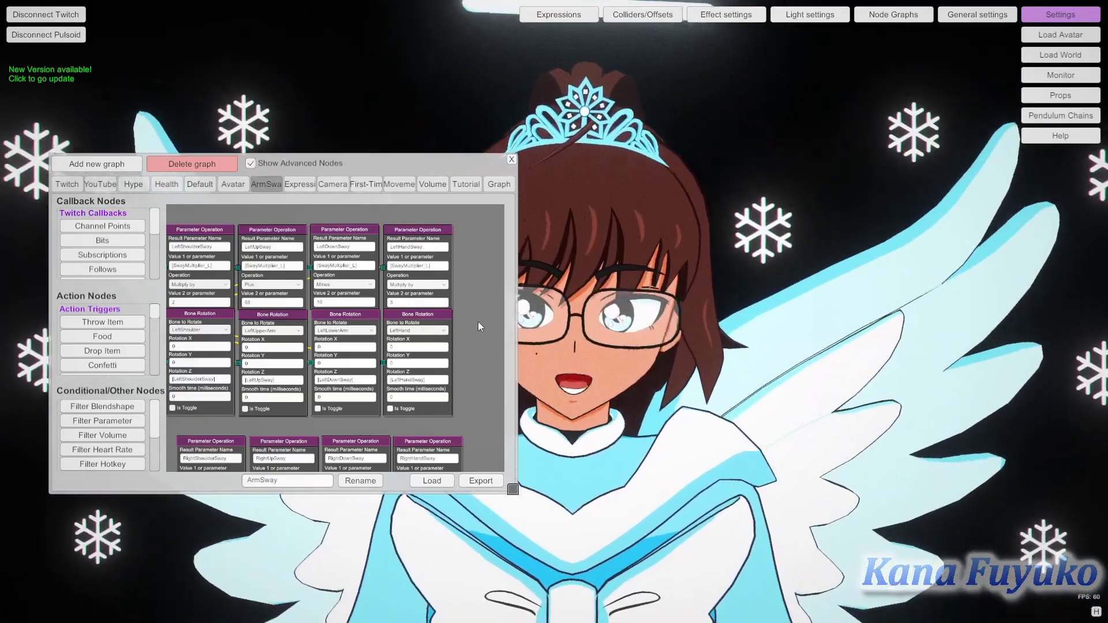
left_click_drag(462, 363, 403, 367)
scroll(402, 362, "down", 5)
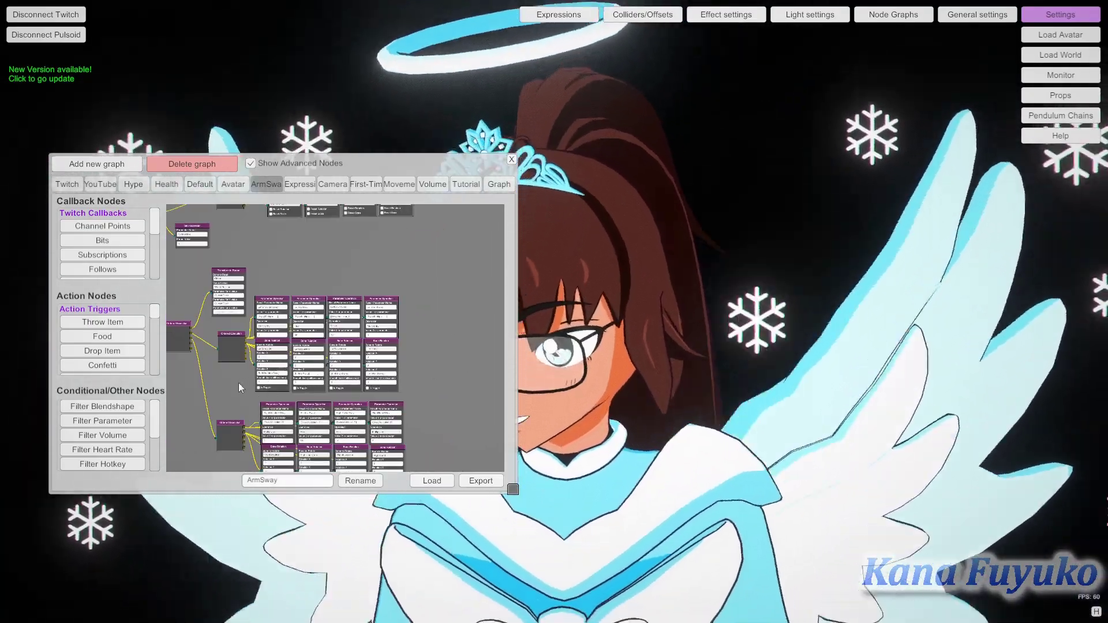
scroll(343, 412, "up", 2)
left_click_drag(343, 413, 511, 340)
scroll(376, 378, "up", 3)
scroll(427, 292, "up", 3)
left_click_drag(427, 292, 458, 264)
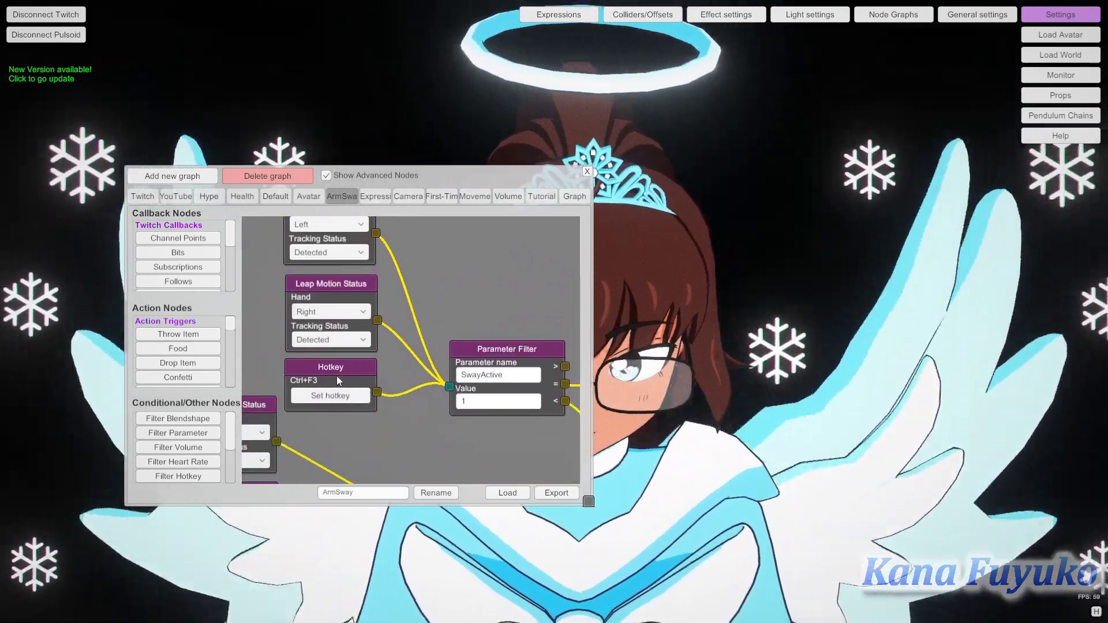
Nudge the Hotkey node, shift the Node Graphs window left, and close it
mouse_move(337, 376)
left_mouse_down()
mouse_move(368, 377)
mouse_move(354, 377)
left_mouse_up()
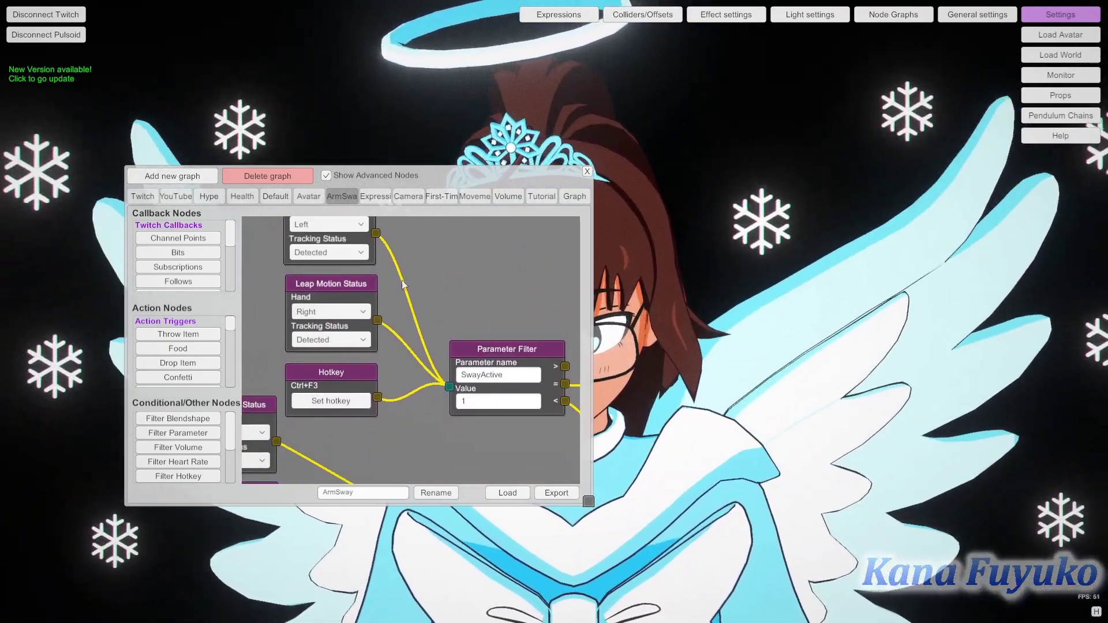
left_click_drag(456, 176, 386, 161)
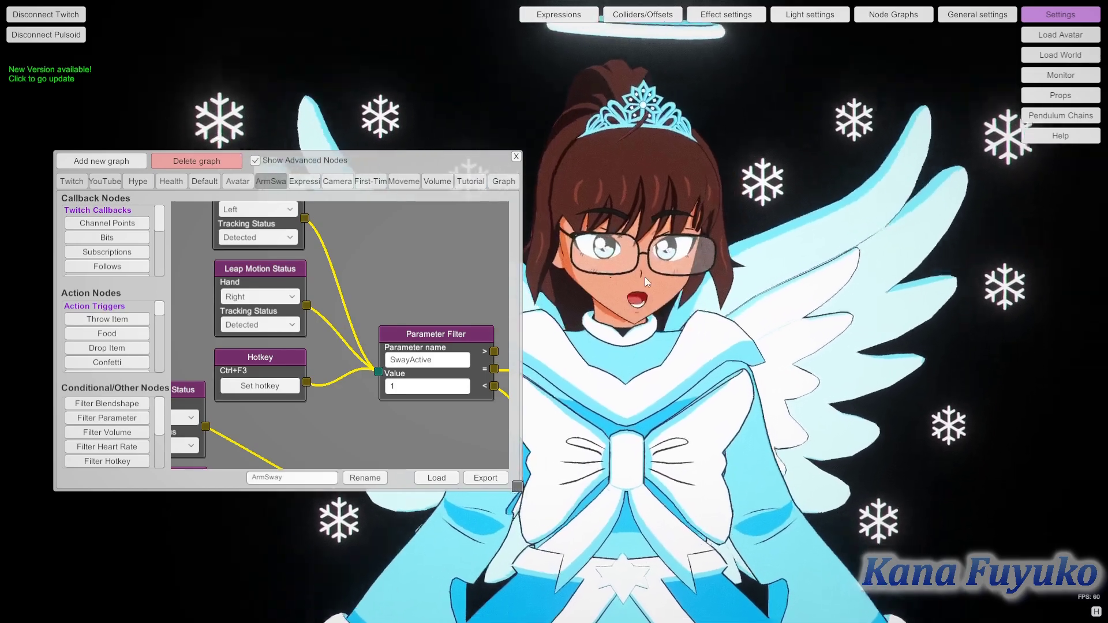
left_click(893, 14)
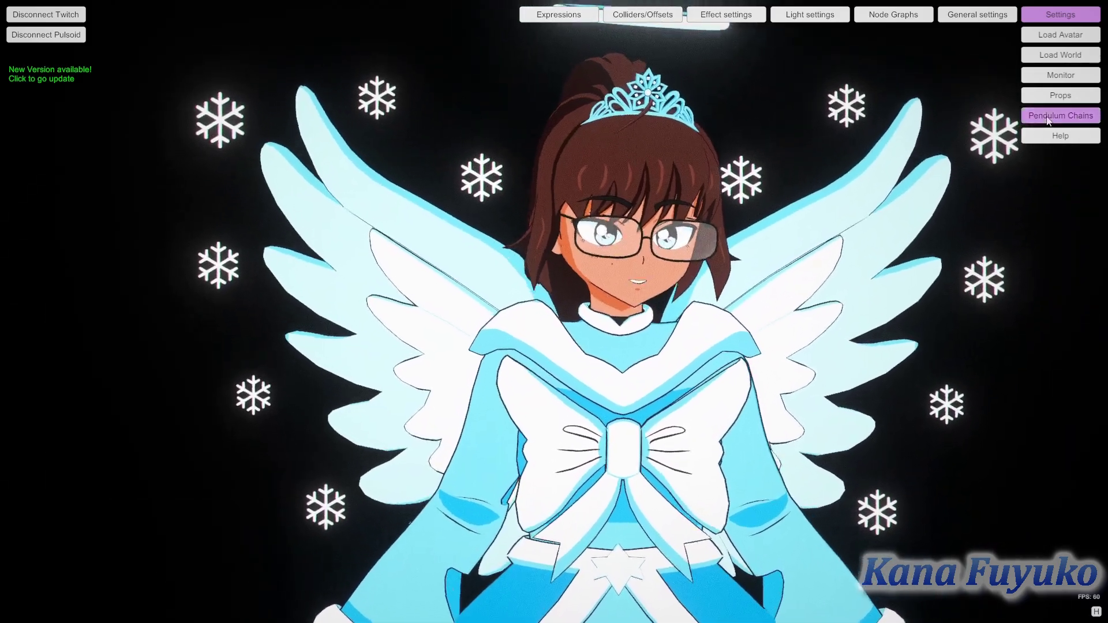
Open Pendulum Chains, move the panel left, and select the ArmSway chain
left_click(1060, 115)
left_click_drag(523, 122, 274, 108)
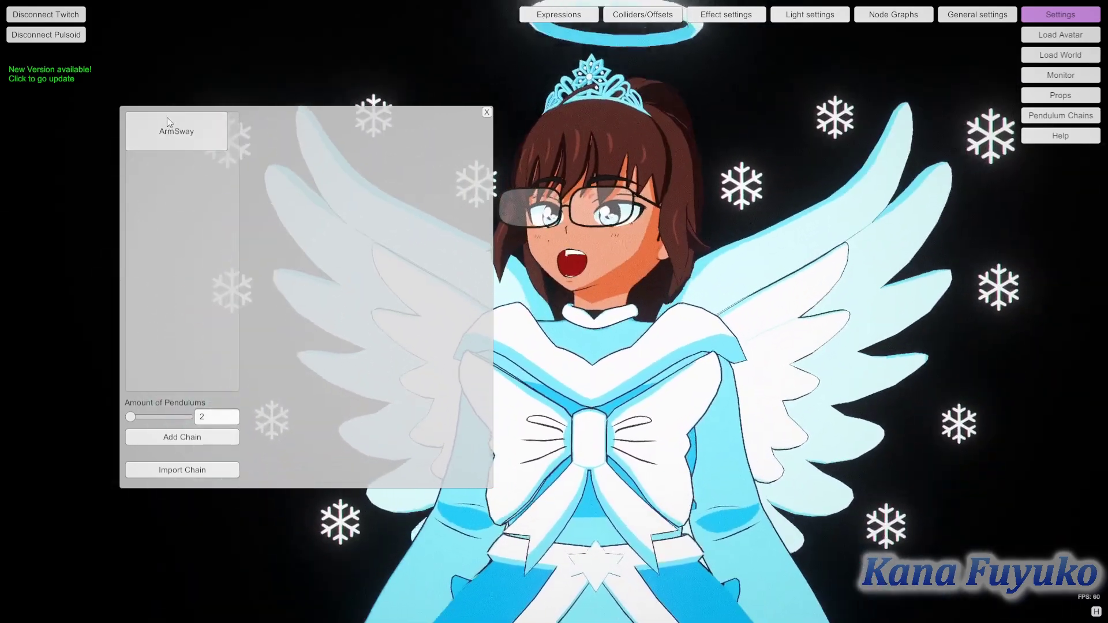
left_click(169, 123)
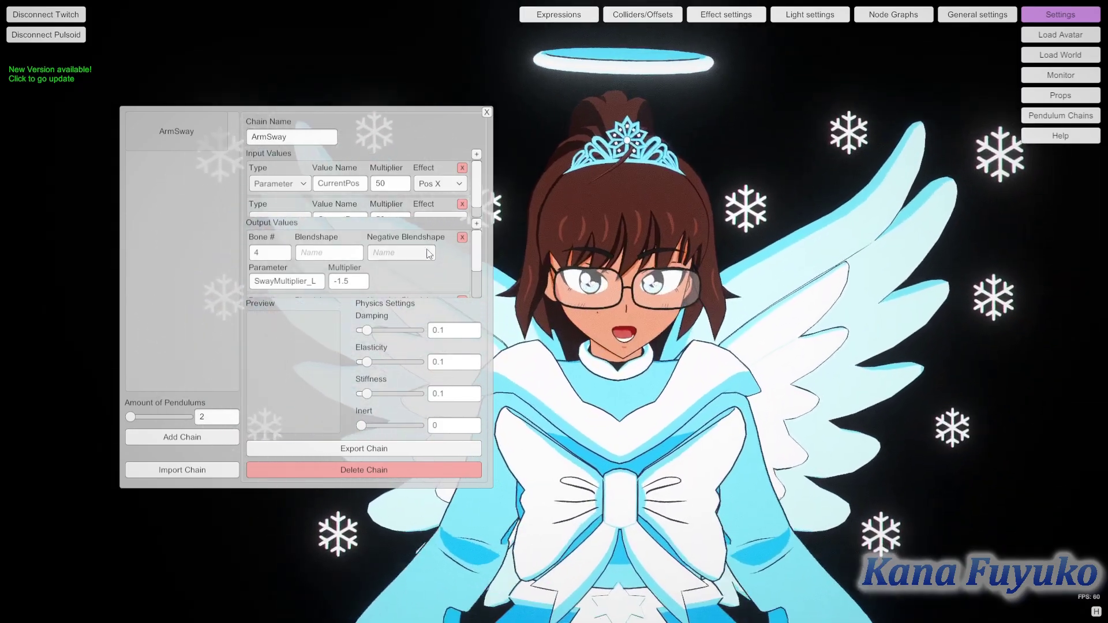
Scroll the ArmSway Input and Output Values lists to show SwayMultiplier_L at -1.5
left_click_drag(476, 244, 456, 280)
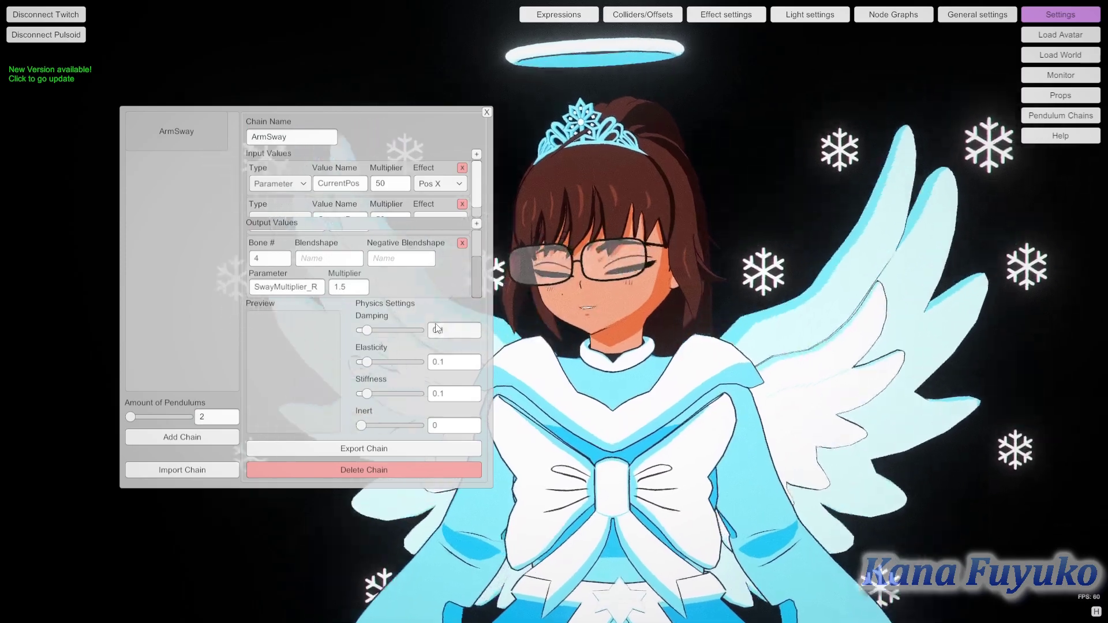
scroll(420, 249, "up", 1)
scroll(419, 250, "up", 1)
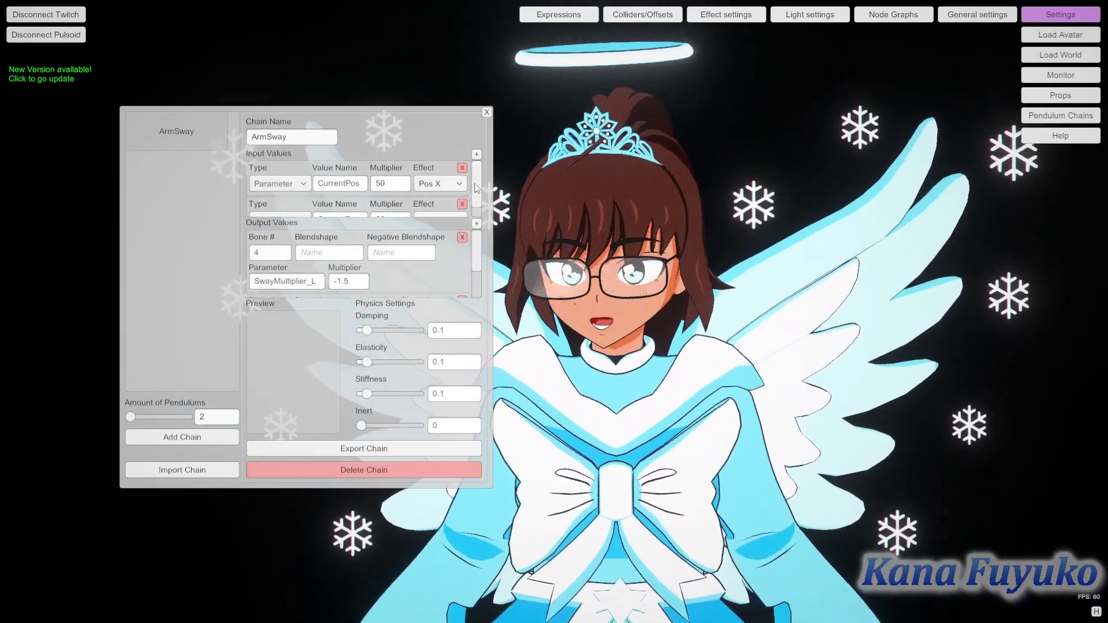
left_click_drag(473, 185, 472, 205)
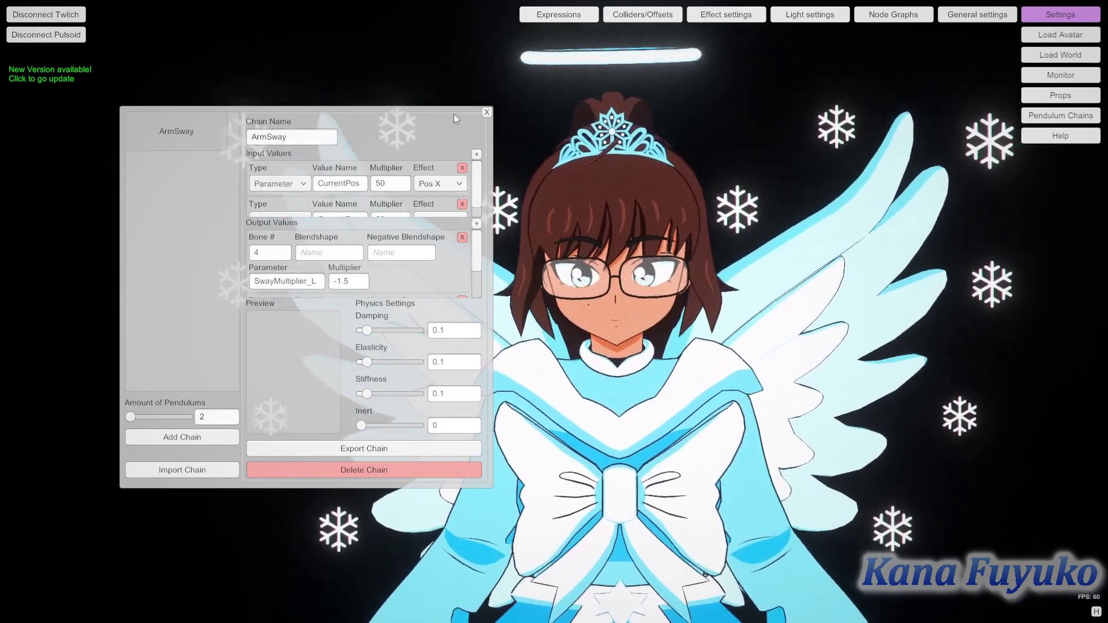
left_click_drag(453, 113, 427, 129)
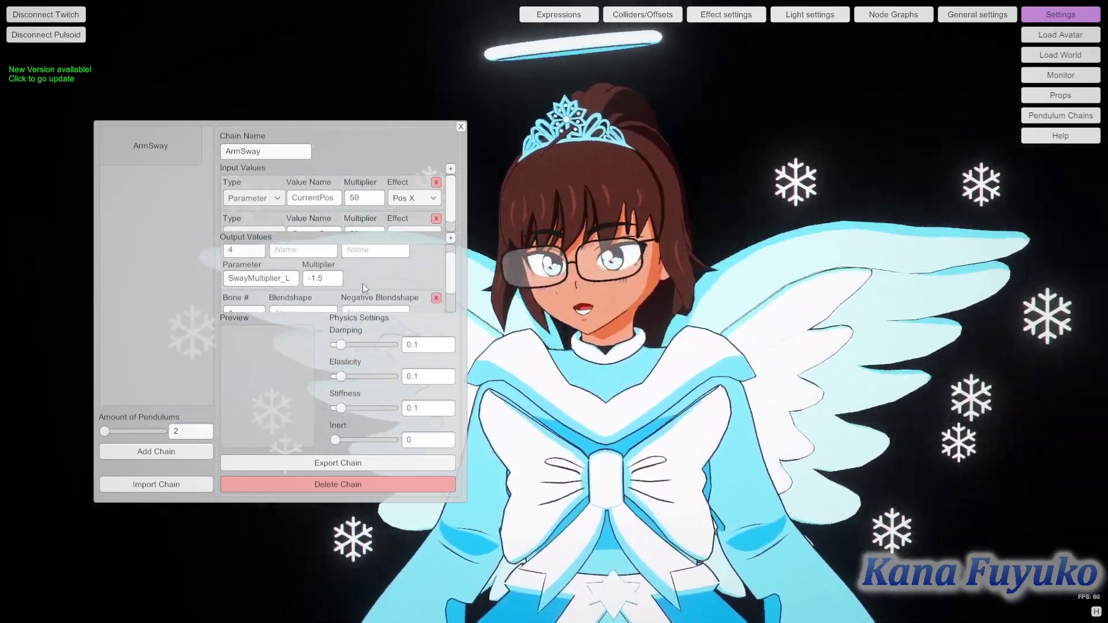
Check the SwayMultiplier_R multiplier of 1.5 in Output Values, then close Pendulum Chains
scroll(362, 268, "down", 2)
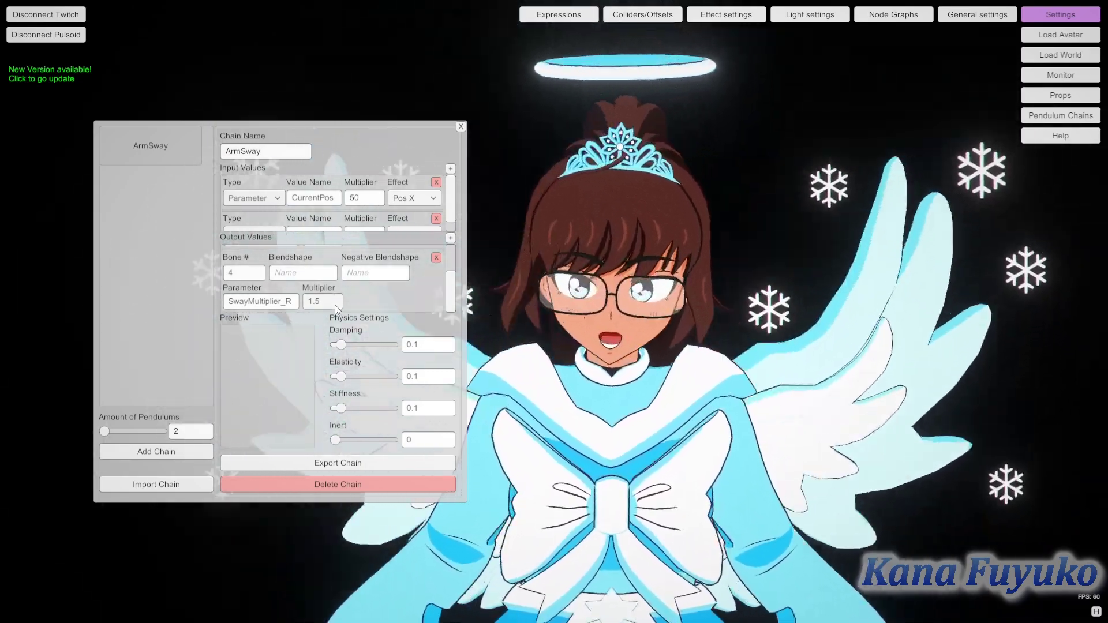
left_click(336, 306)
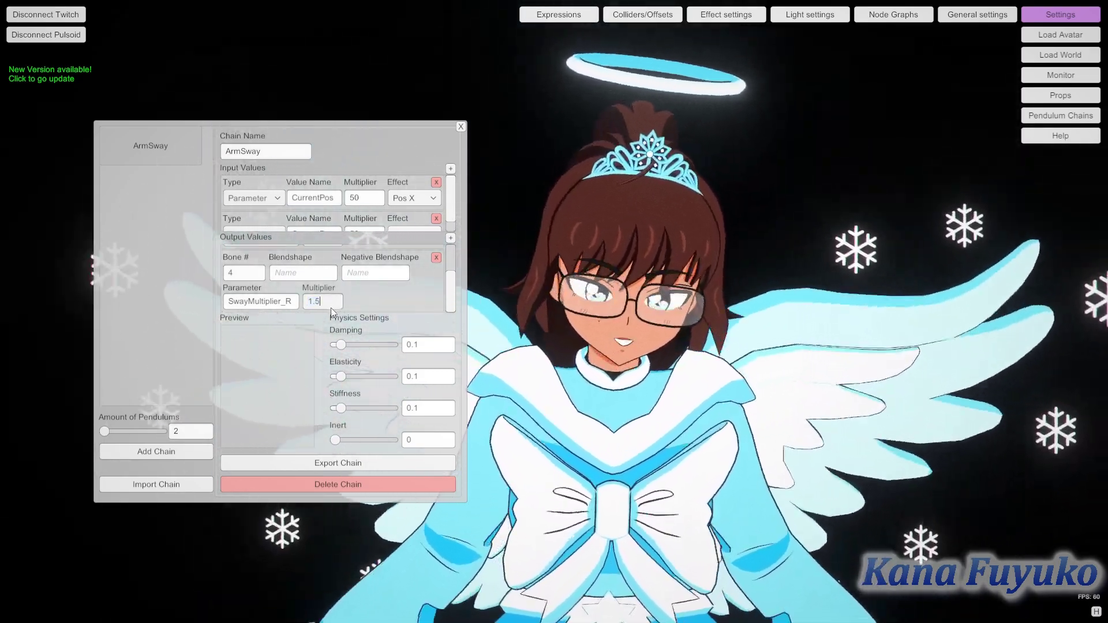
left_click(327, 304)
left_click_drag(327, 304, 310, 303)
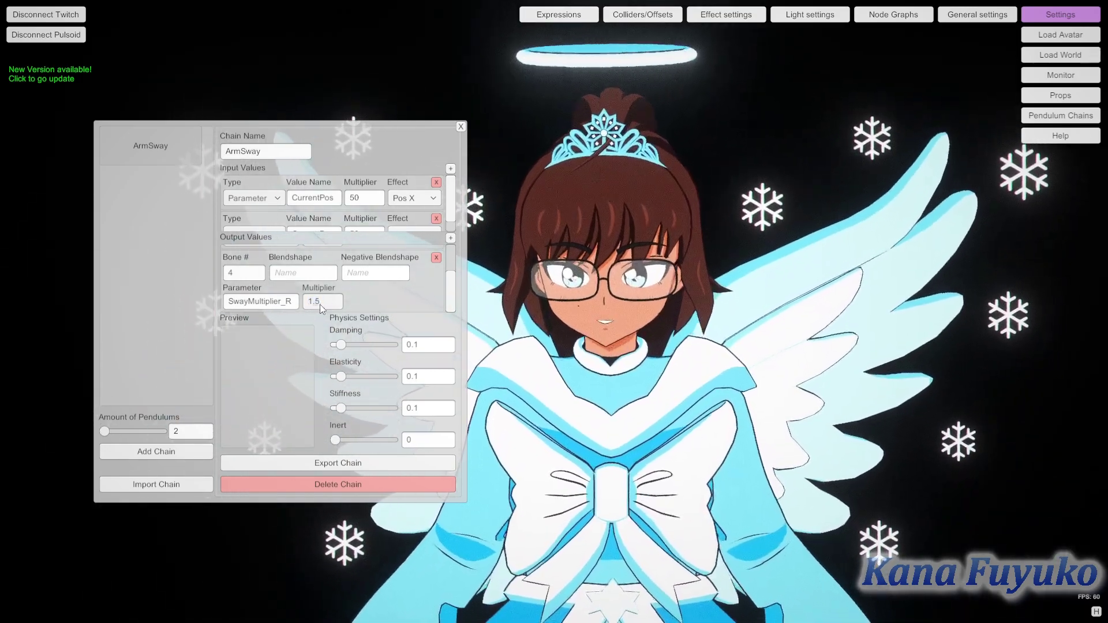
scroll(408, 294, "up", 2)
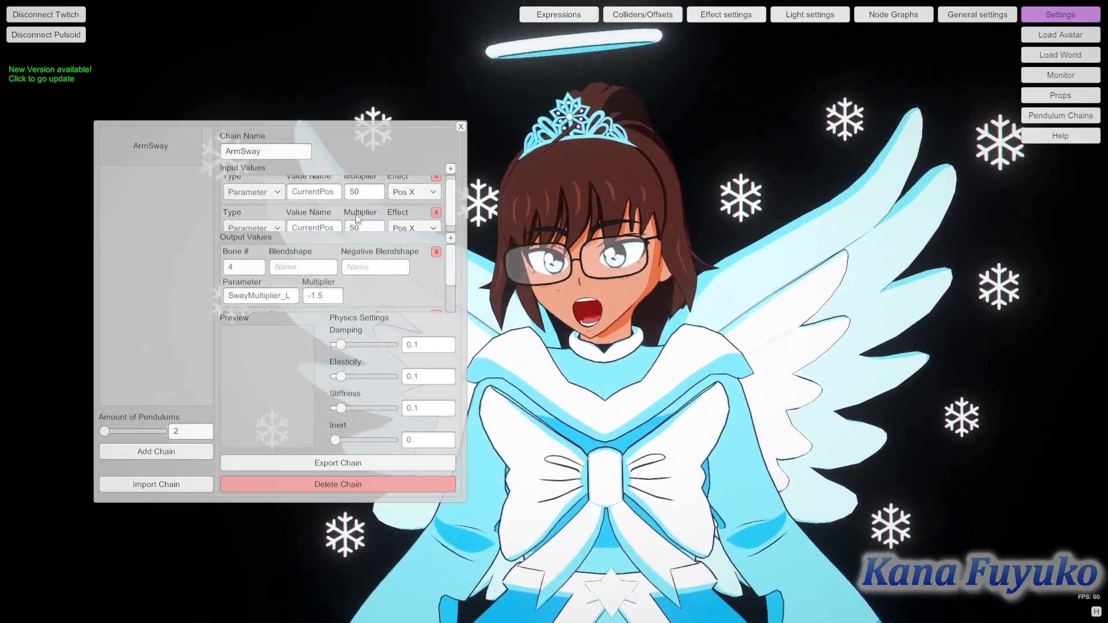
scroll(368, 192, "down", 1)
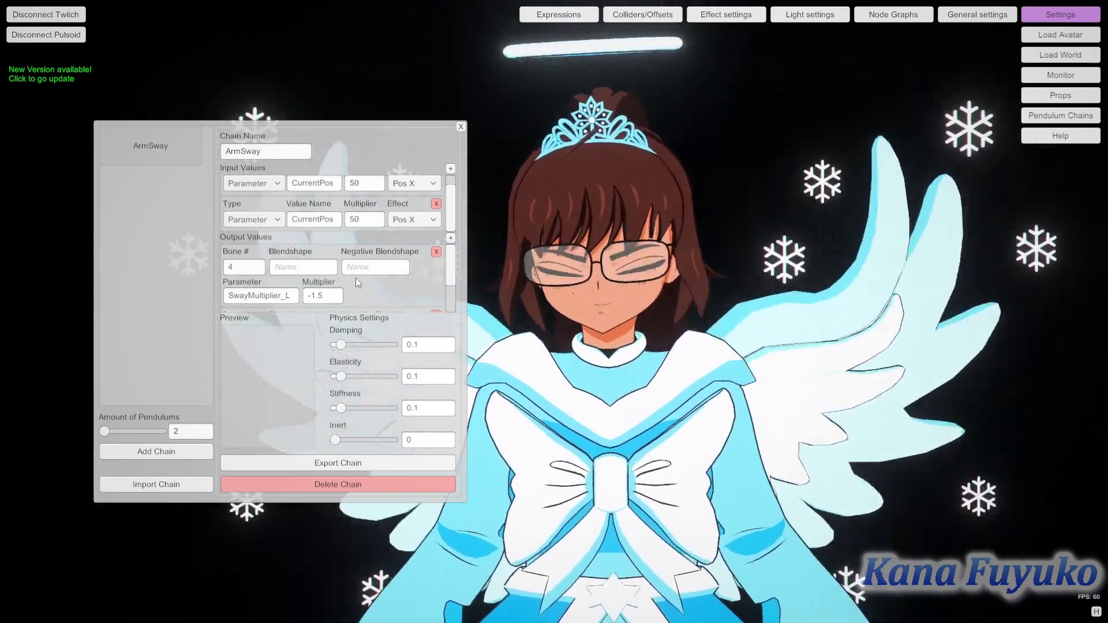
scroll(352, 298, "down", 2)
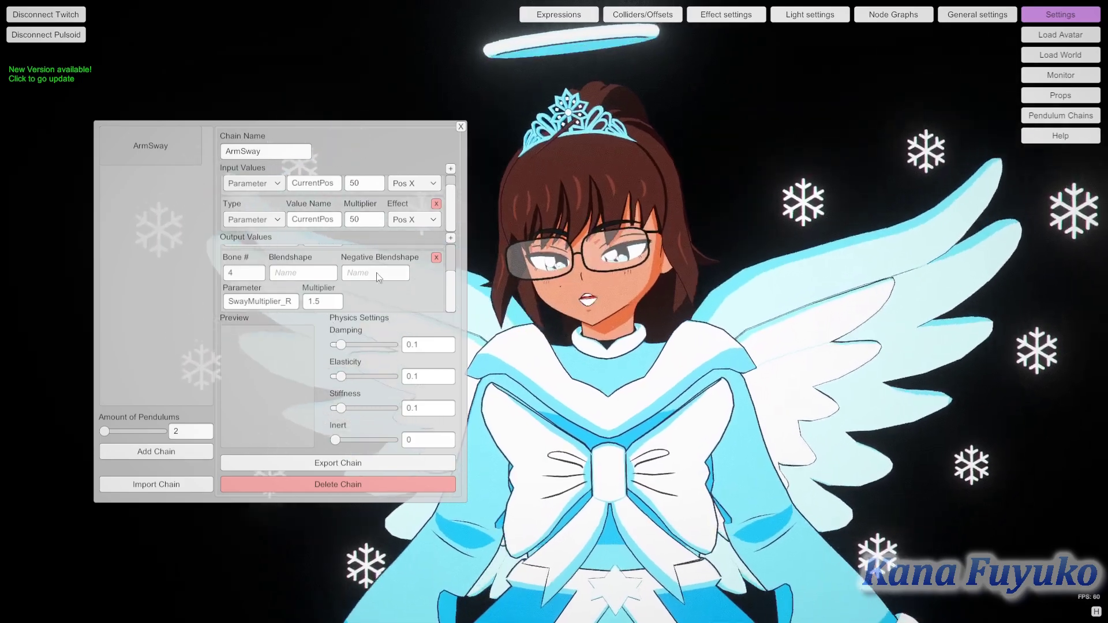
left_click(461, 126)
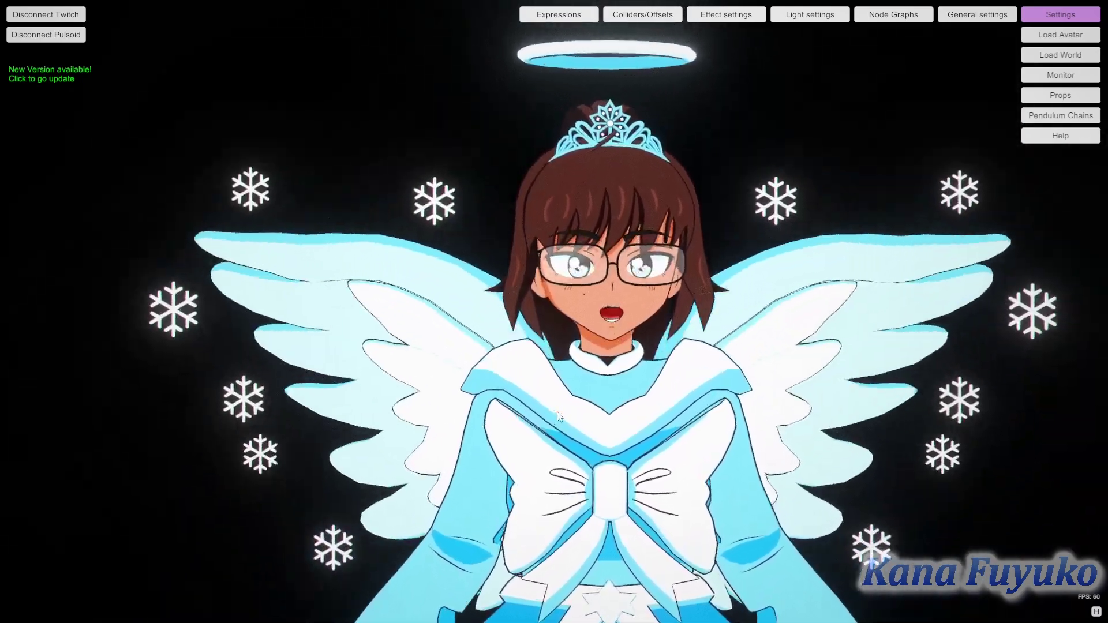
Pan and zoom out so the whole avatar with wings and halo is visible
middle_click_drag(558, 415, 521, 361)
scroll(521, 361, "down", 5)
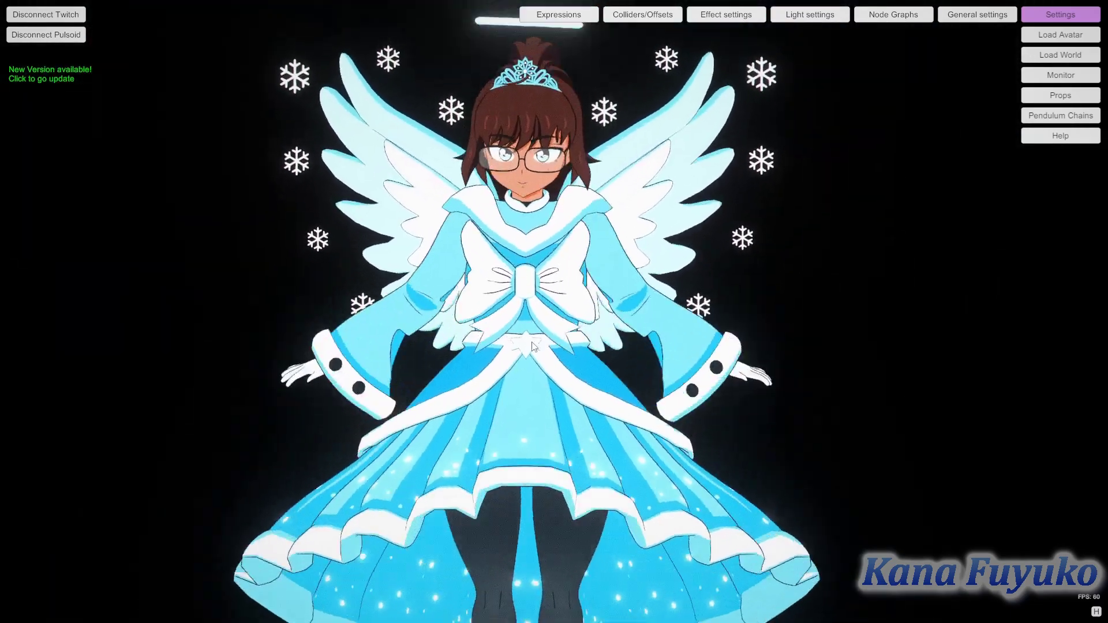